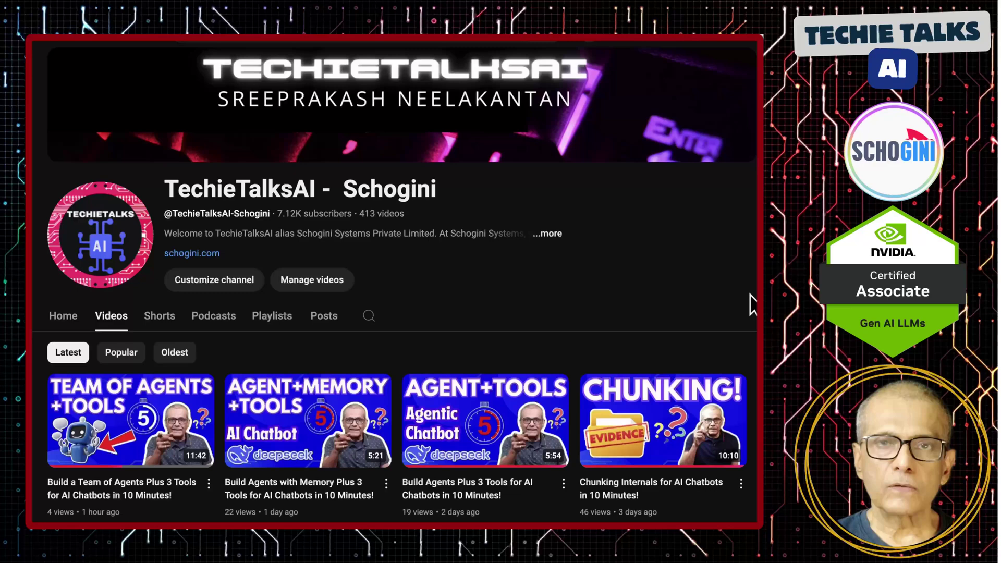
Step: Scroll down the TechieTalksAI Videos tab to reveal more rows of recent uploads
scroll(755, 304, down, 3)
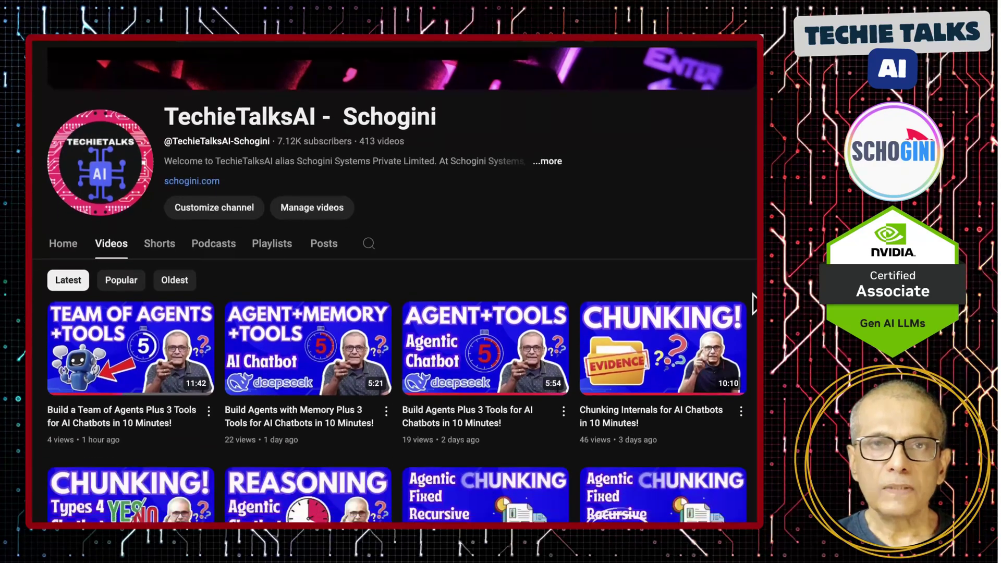
scroll(755, 304, down, 2)
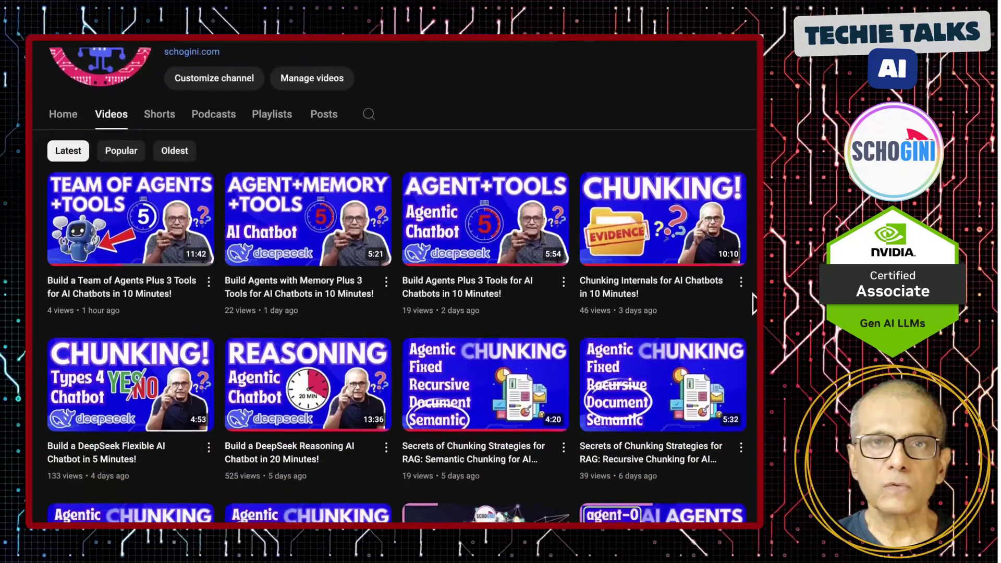
scroll(755, 304, down, 2)
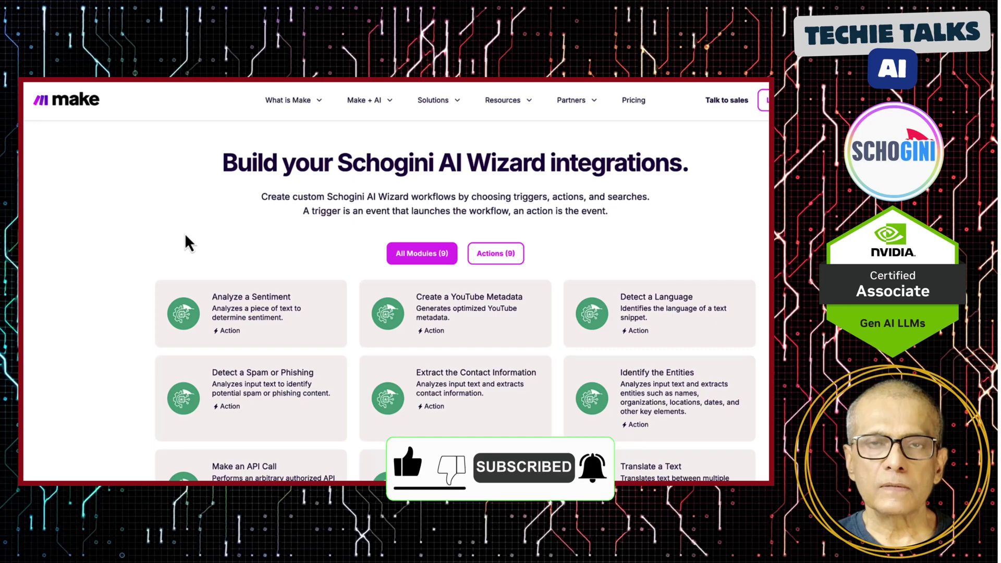
Step: Scroll through the Schogini AI Wizard page's All Modules list of nine action modules
scroll(184, 232, down, 3)
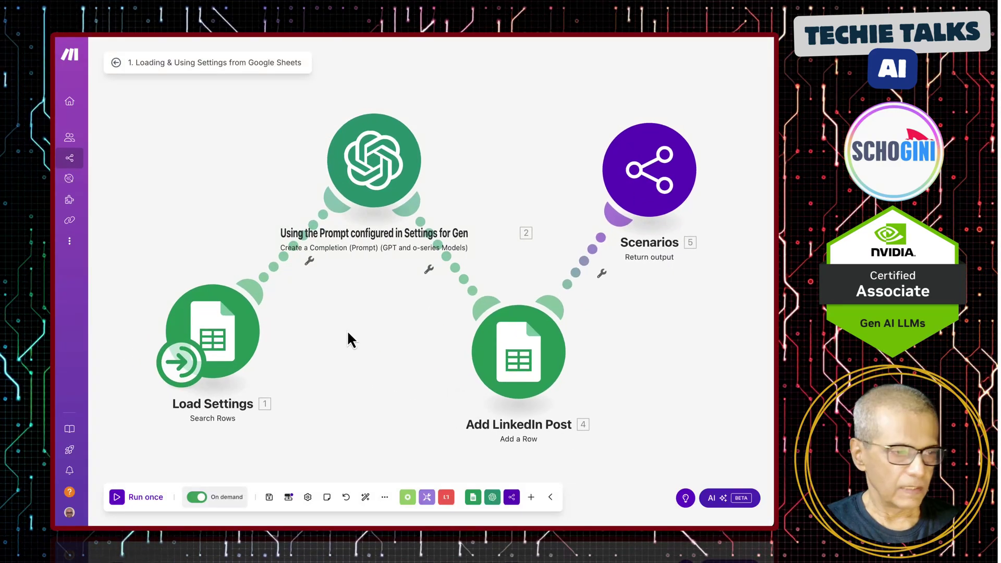
Step: Inspect the Load Settings module's search of the Settings sheet, then close its panel
click(225, 346)
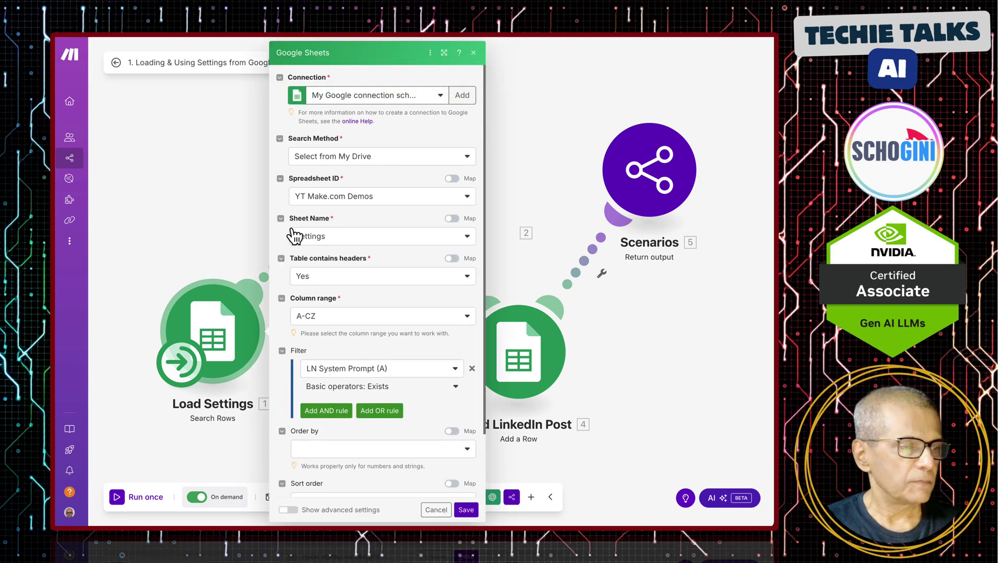
click(239, 203)
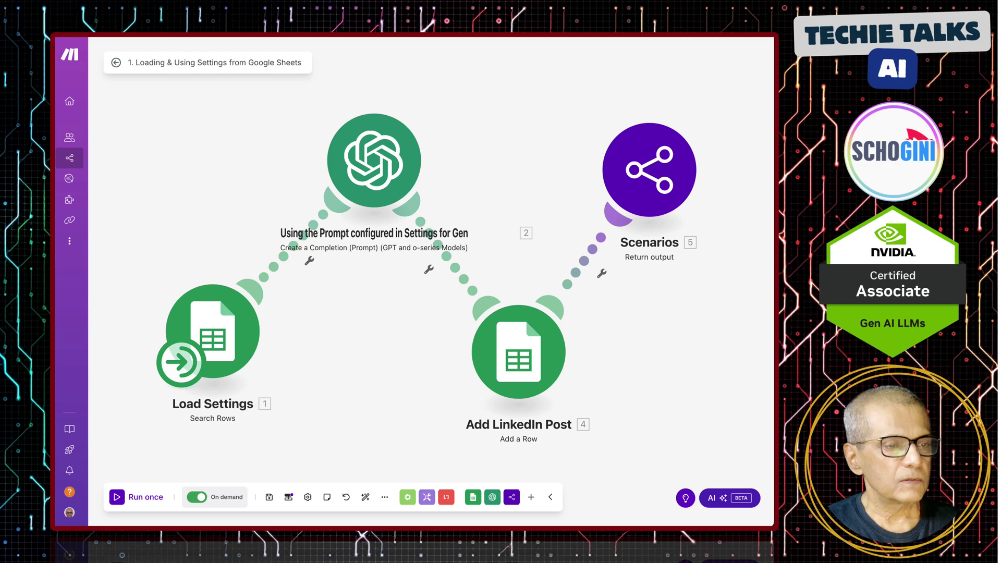
Step: View the LN System Prompt table on the Settings sheet of YT Make.com Demos
click(678, 37)
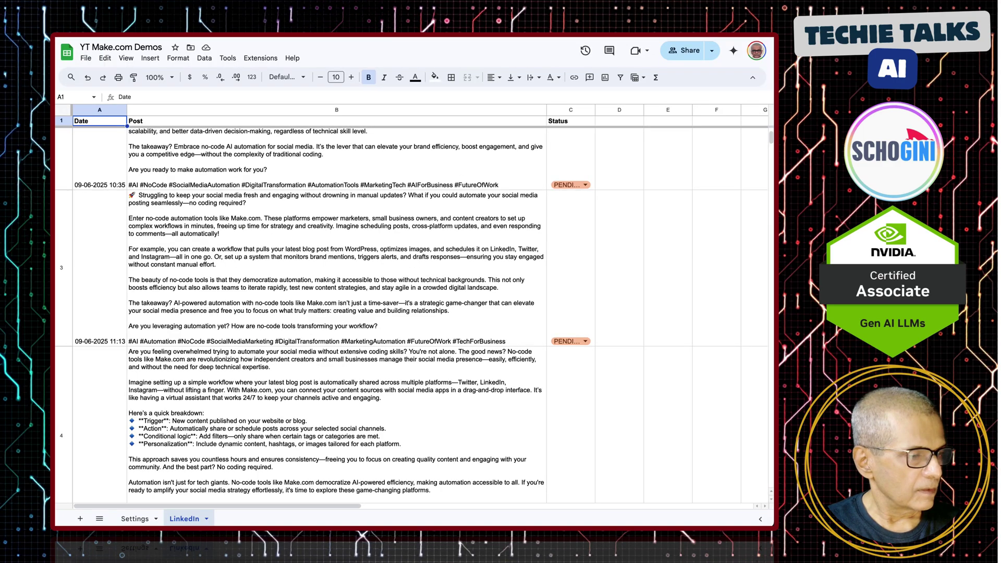
click(135, 519)
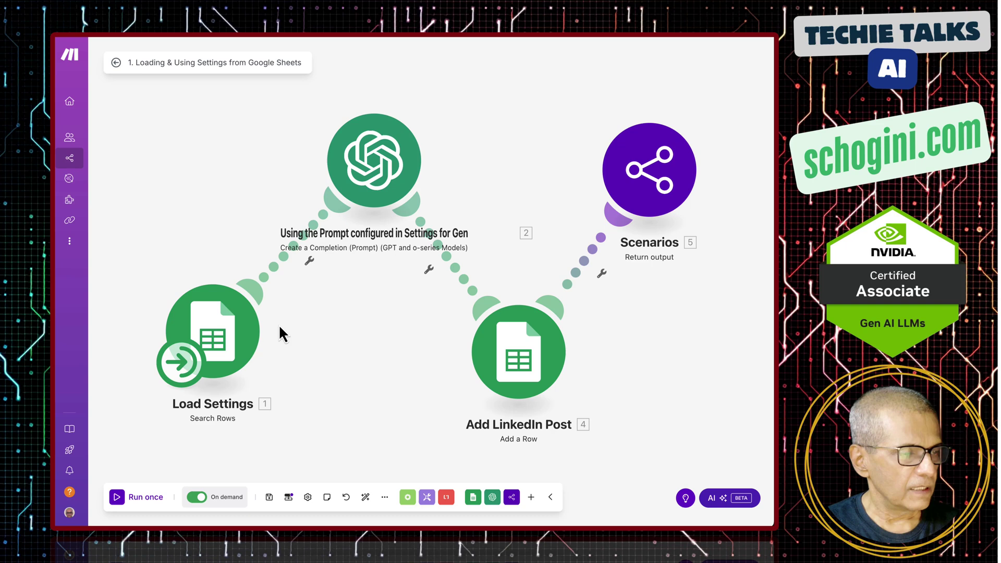
Step: Review the OpenAI prompt messages, the topic and idea scenario inputs, and Add LinkedIn Post's row mapping
click(375, 162)
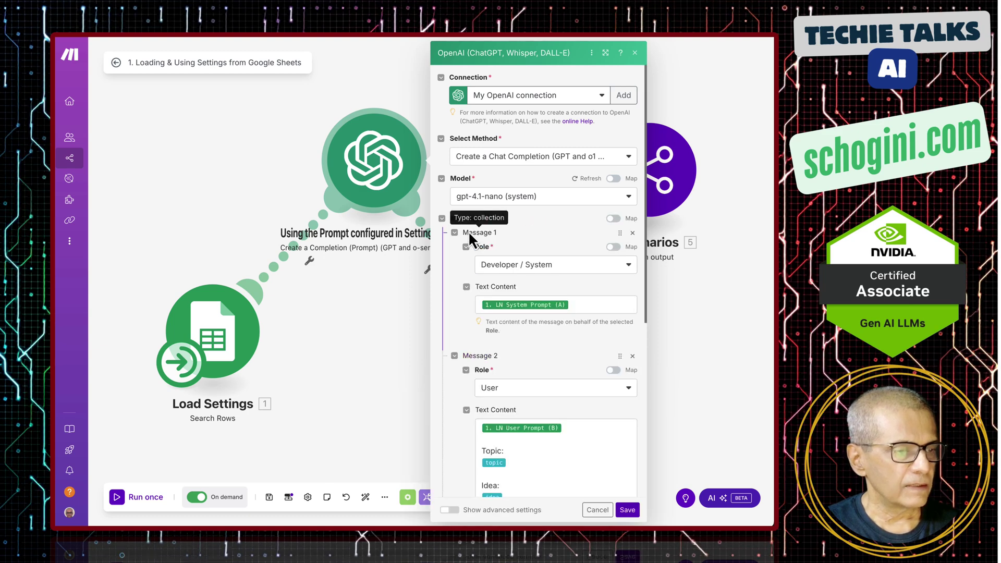
scroll(469, 235, down, 5)
scroll(469, 237, up, 2)
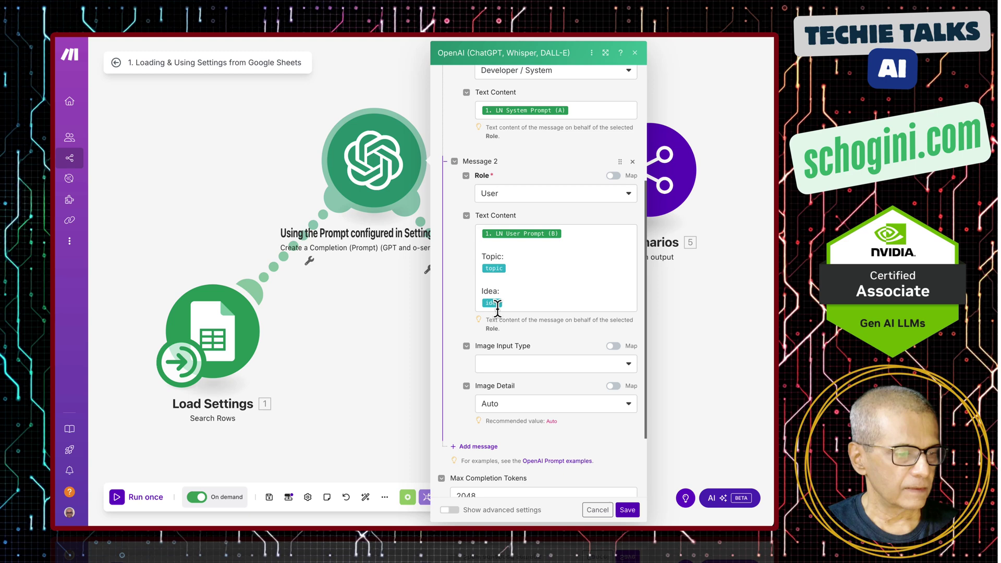
scroll(494, 389, down, 3)
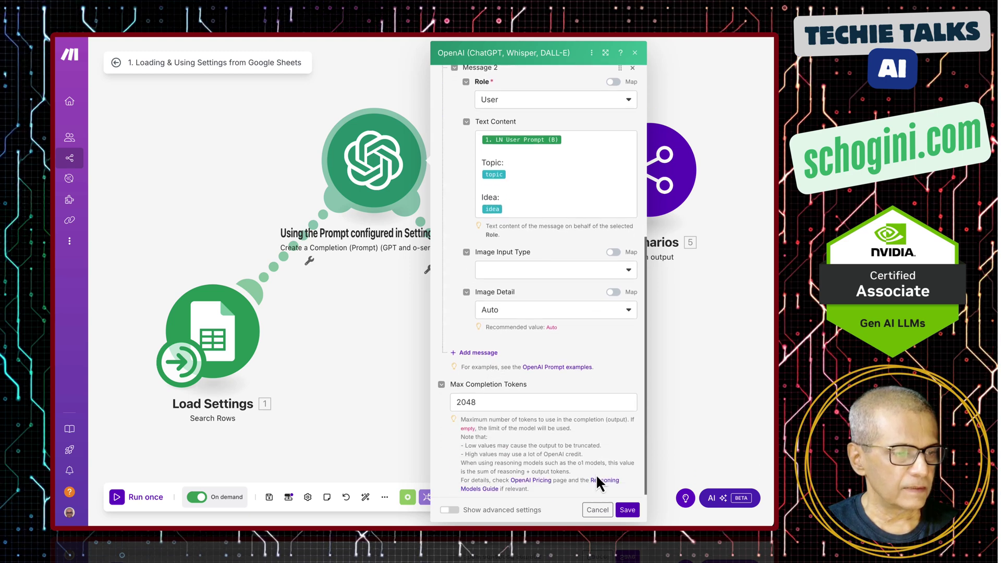
click(597, 511)
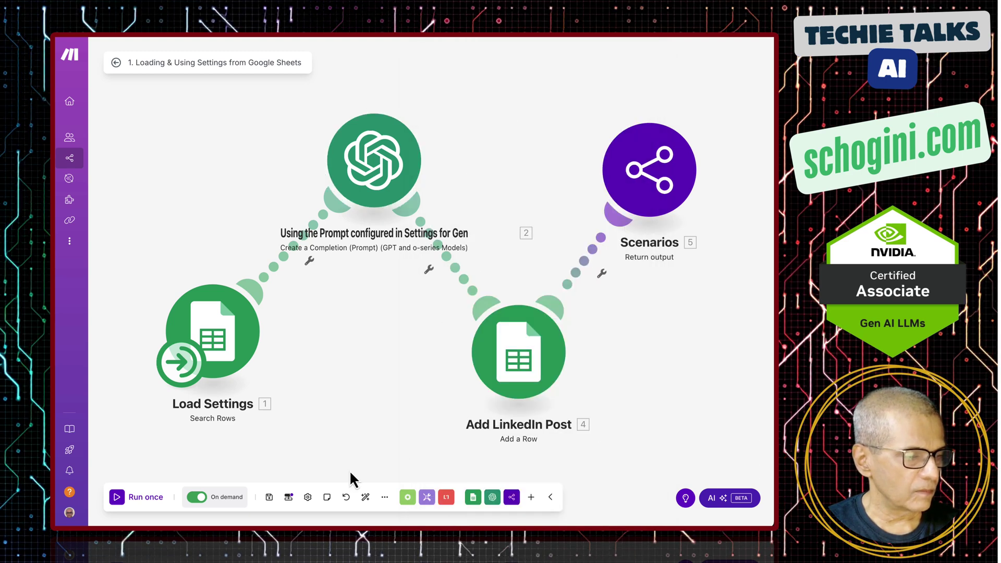
click(289, 499)
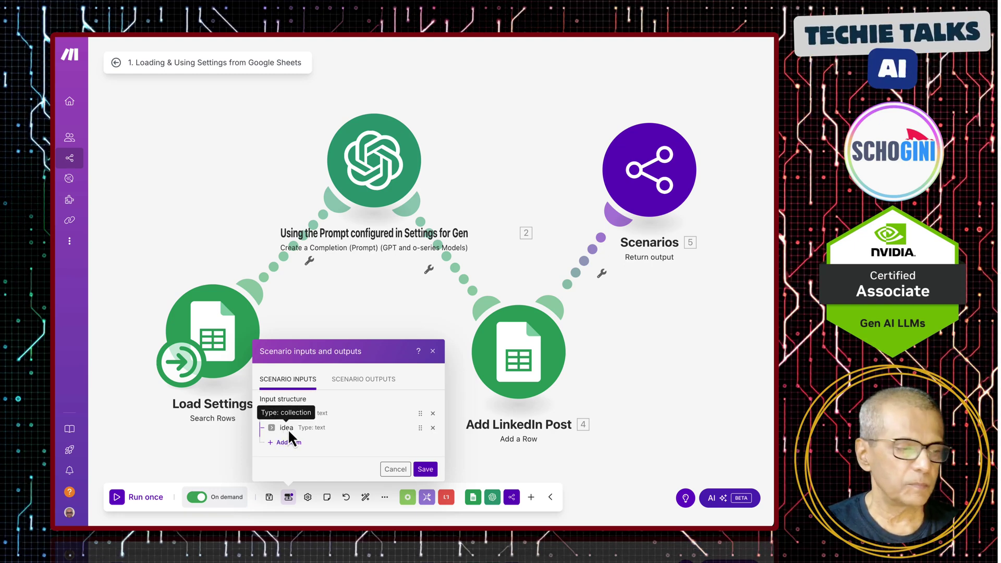
click(519, 352)
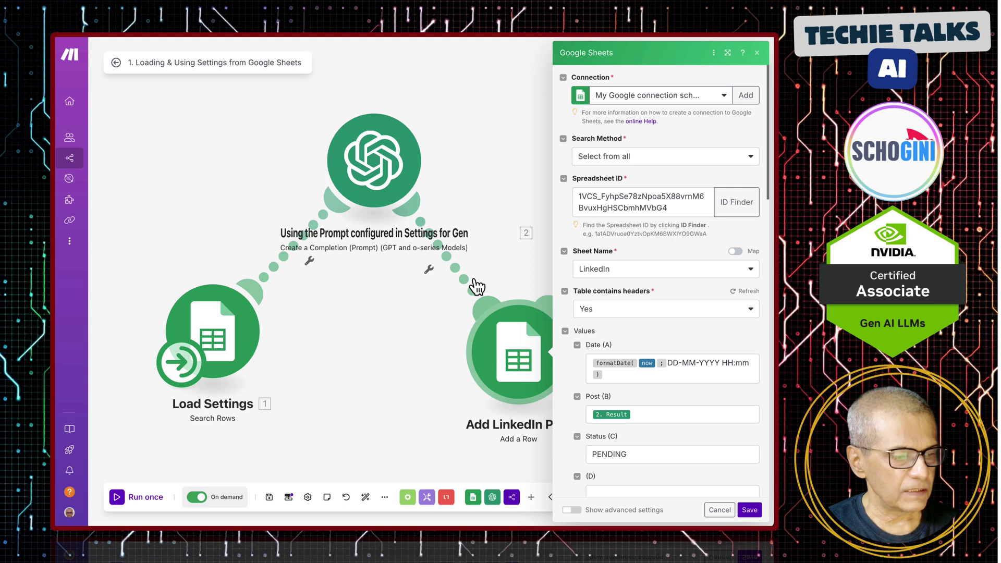
Step: Check the return output reporting the post and its sheet row number, then save the scenario
scroll(590, 295, down, 2)
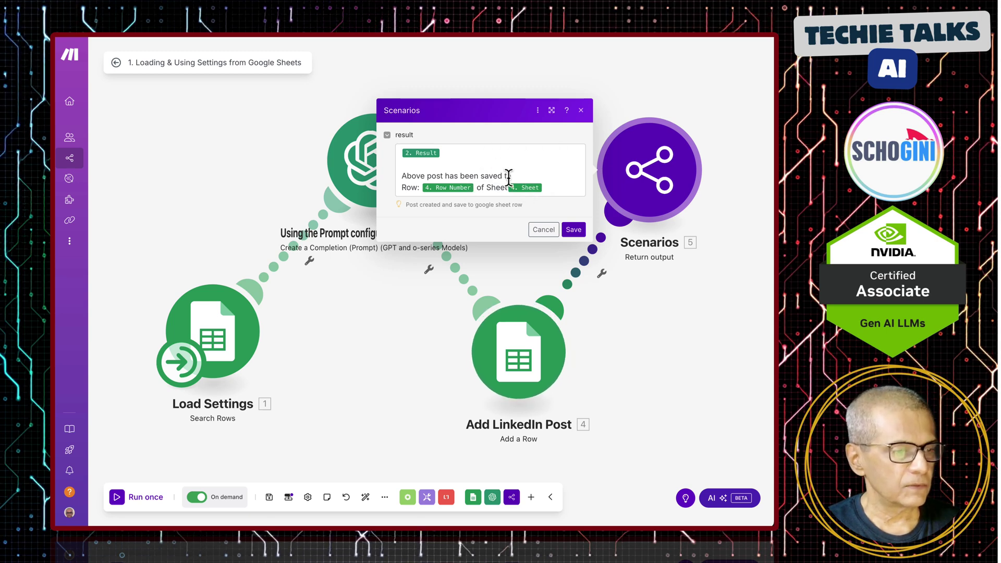
click(542, 230)
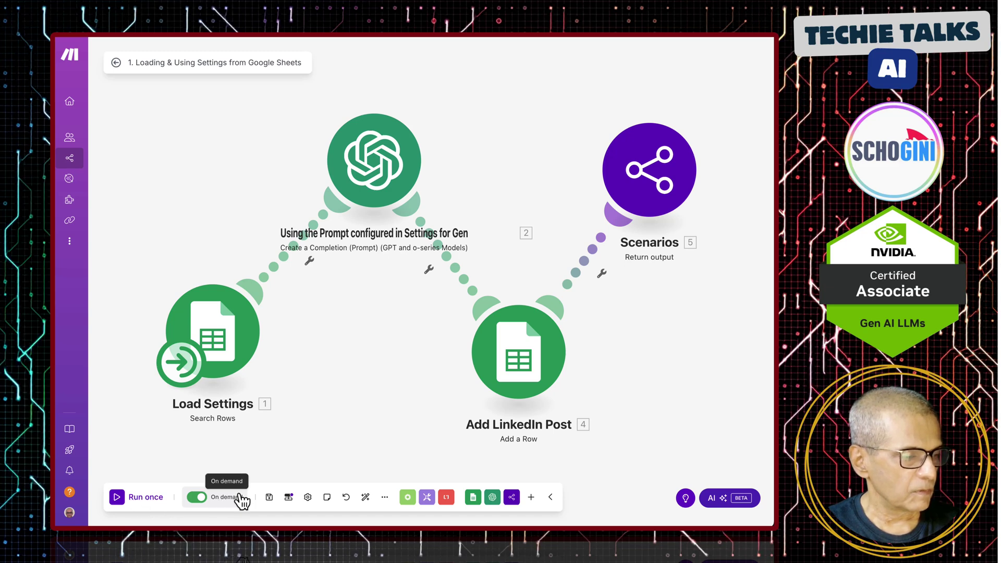
click(270, 498)
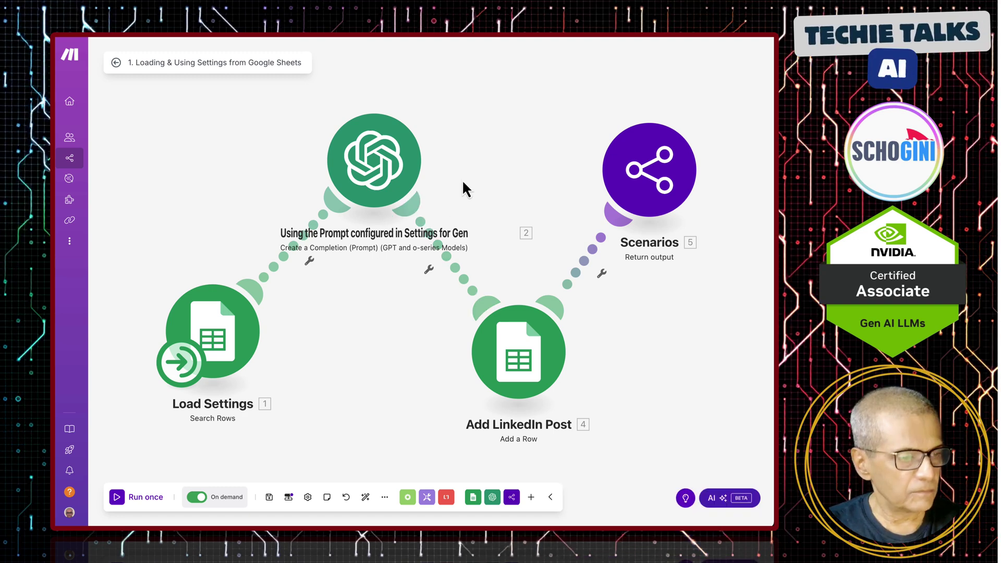
Step: Switch to Claude Desktop's empty new-chat screen
key(super+Tab)
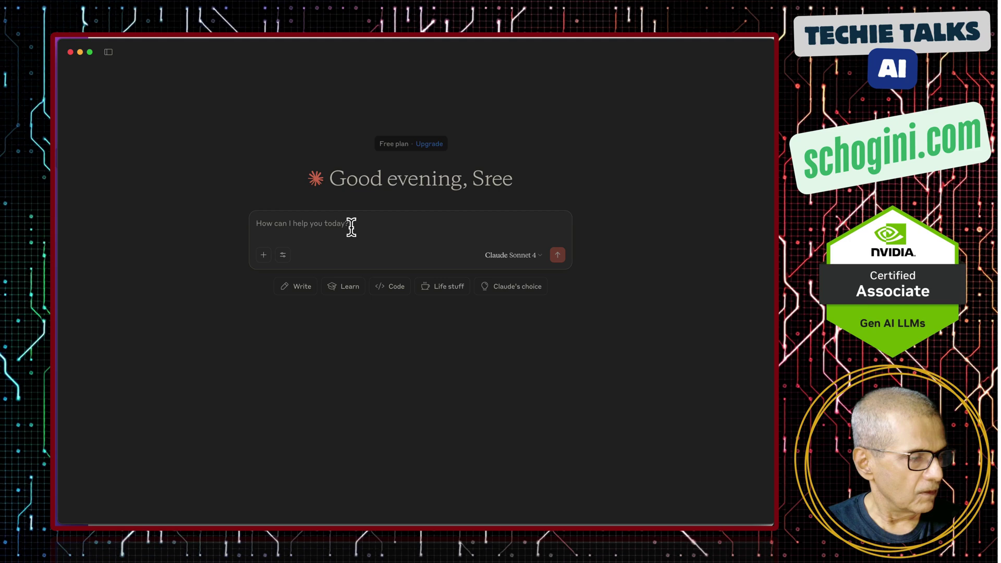
key(super+Tab)
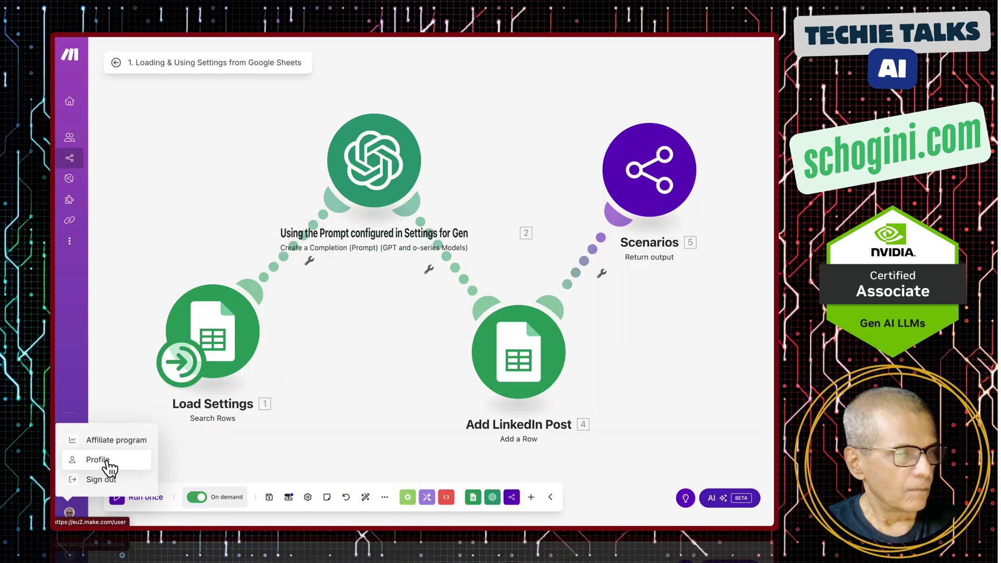
Step: Open the Make profile in a new tab to confirm an MCP token under API / MCP Access
right_click(106, 461)
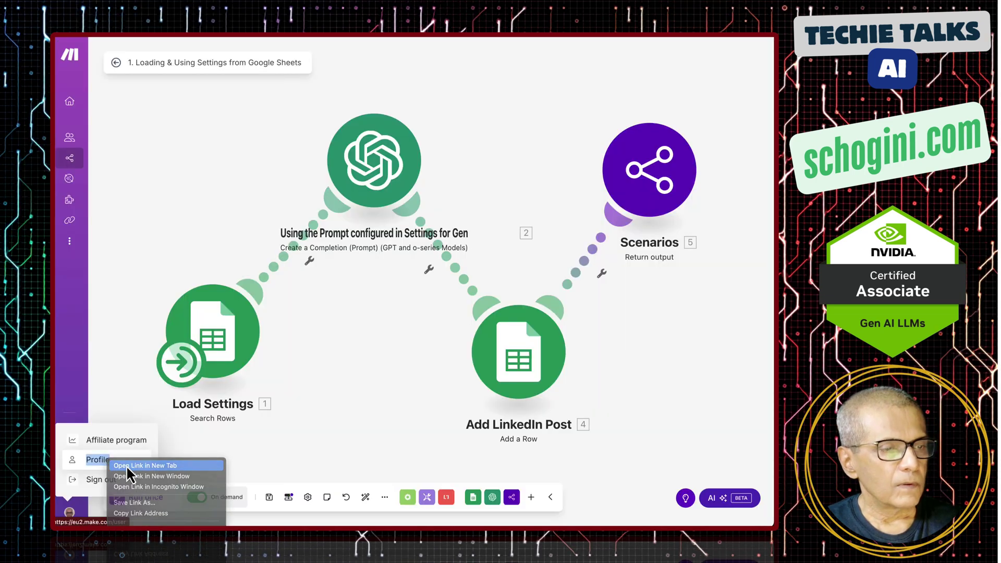
click(130, 466)
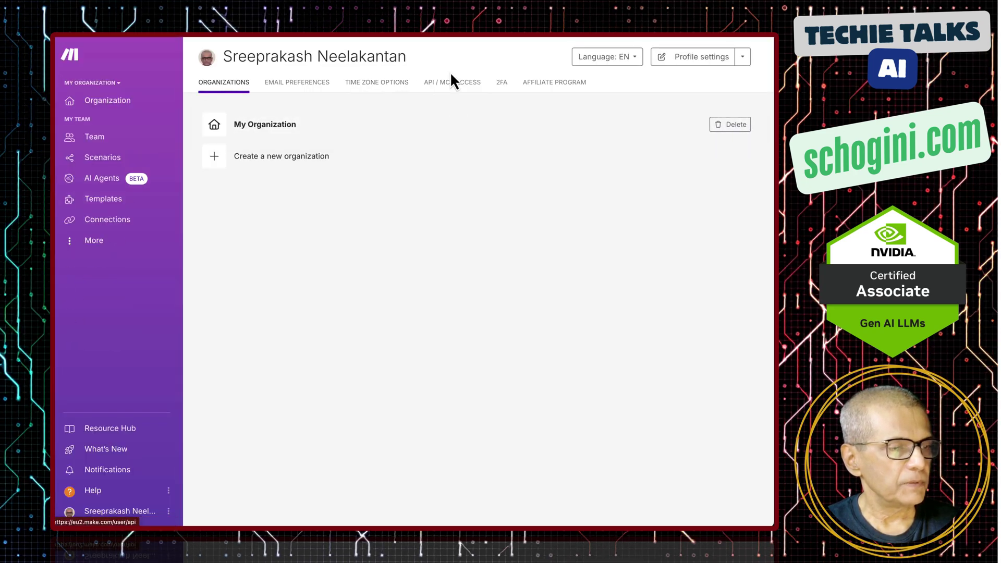
click(460, 86)
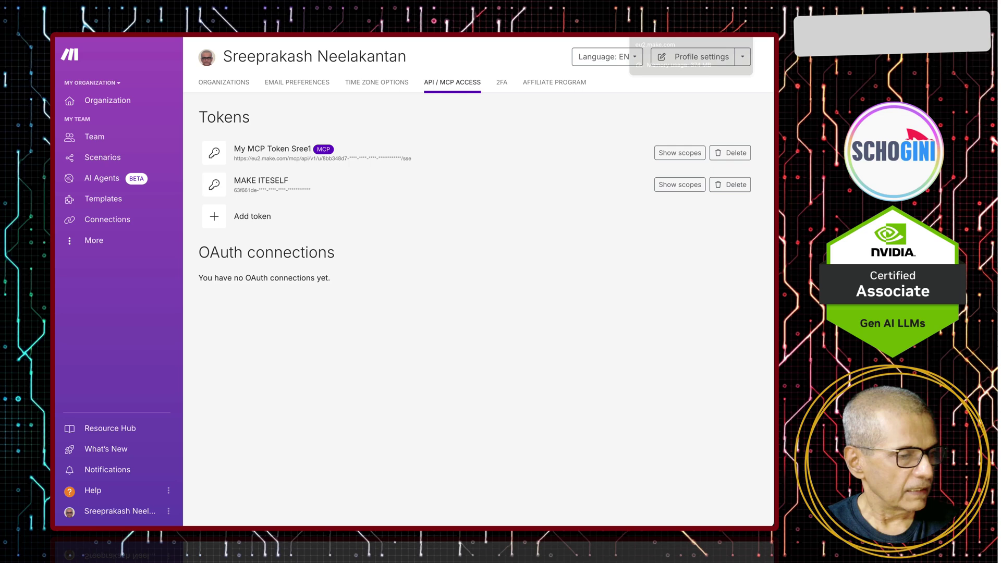
key(super+Tab)
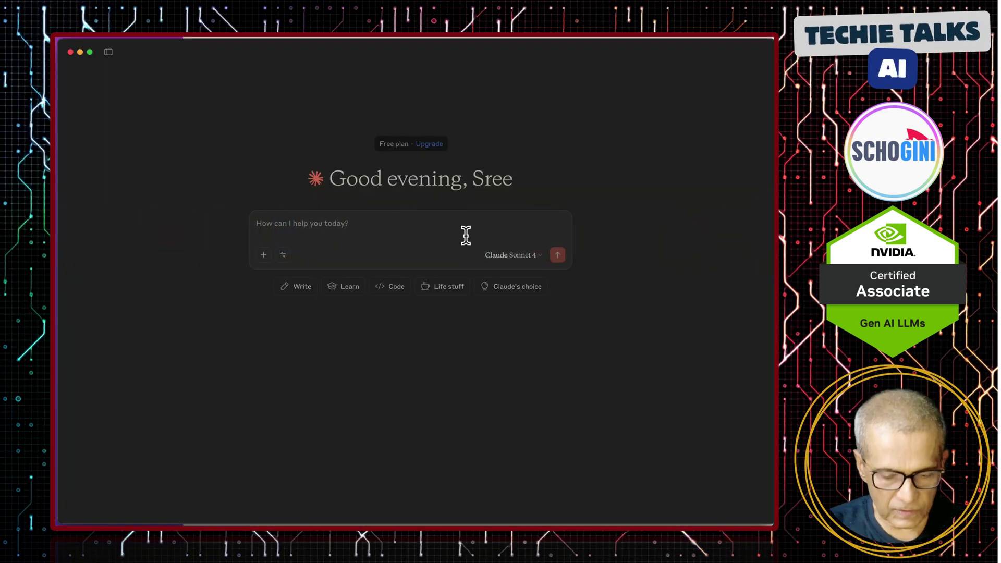
Step: Send Claude the prompt 'Can you create a linkedin post on Positional Encoding in LLM and save to Google Sheet'
click(383, 223)
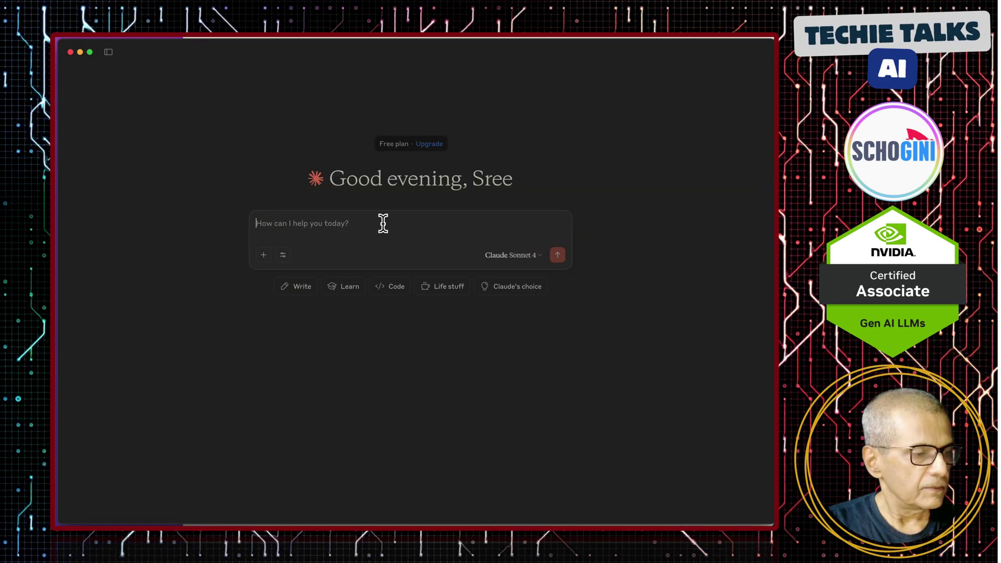
text(Can you create a lin)
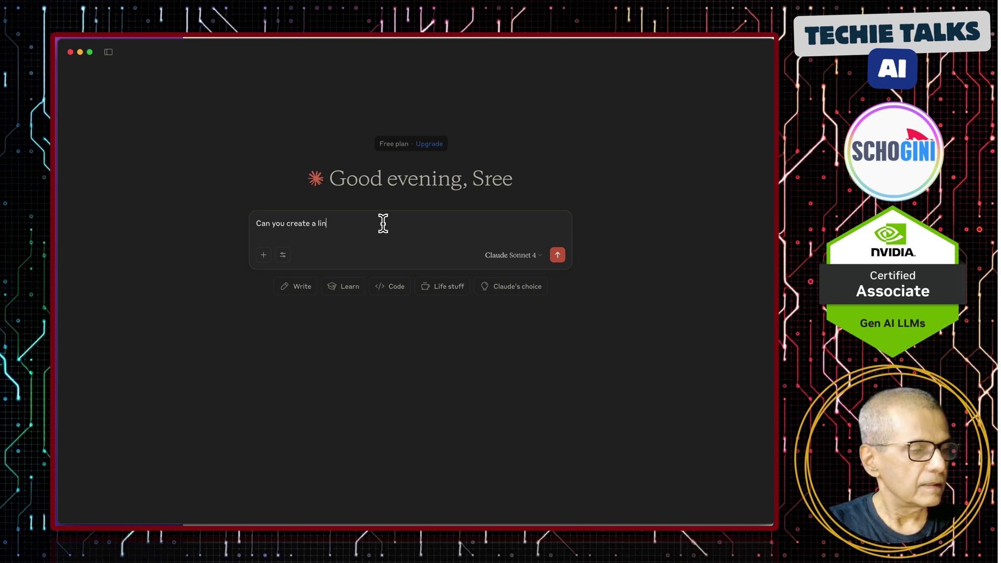
text(kedin post on Positi)
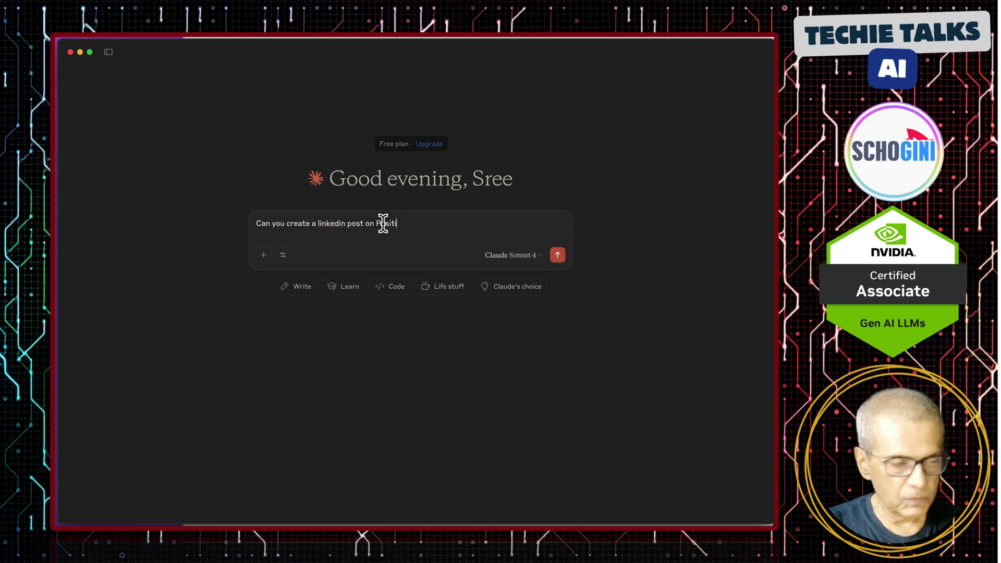
text(onal E)
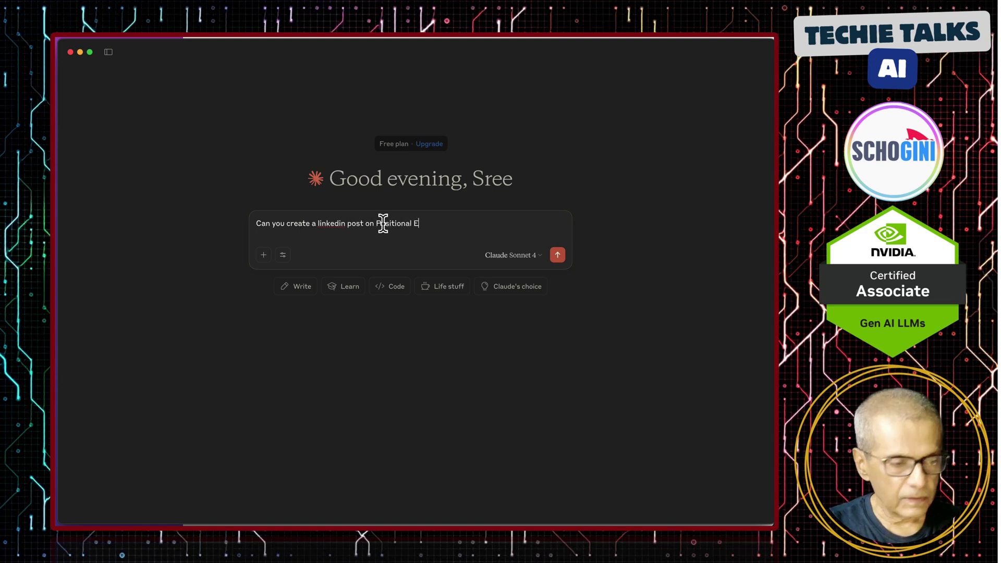
text(ncoding)
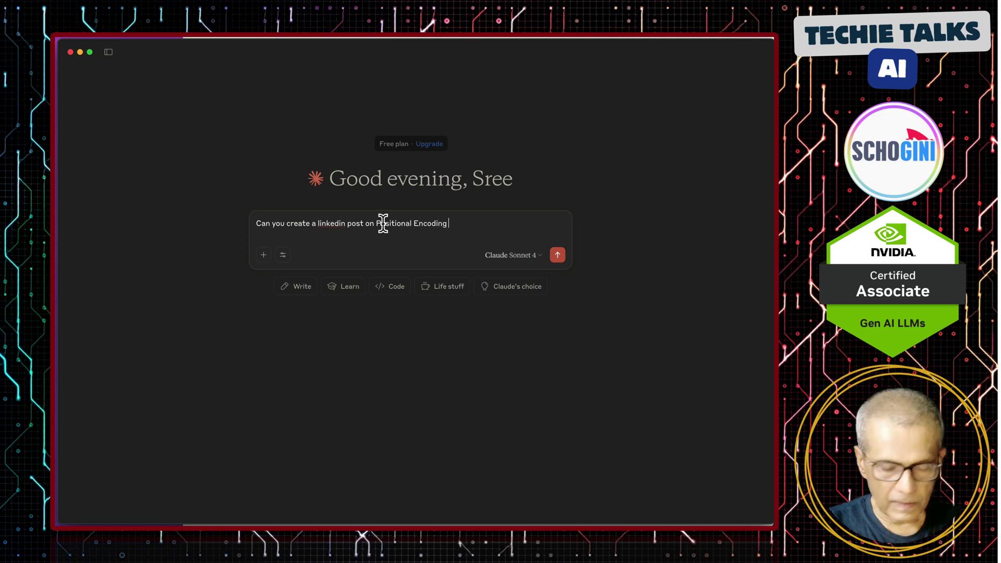
text( in LLM)
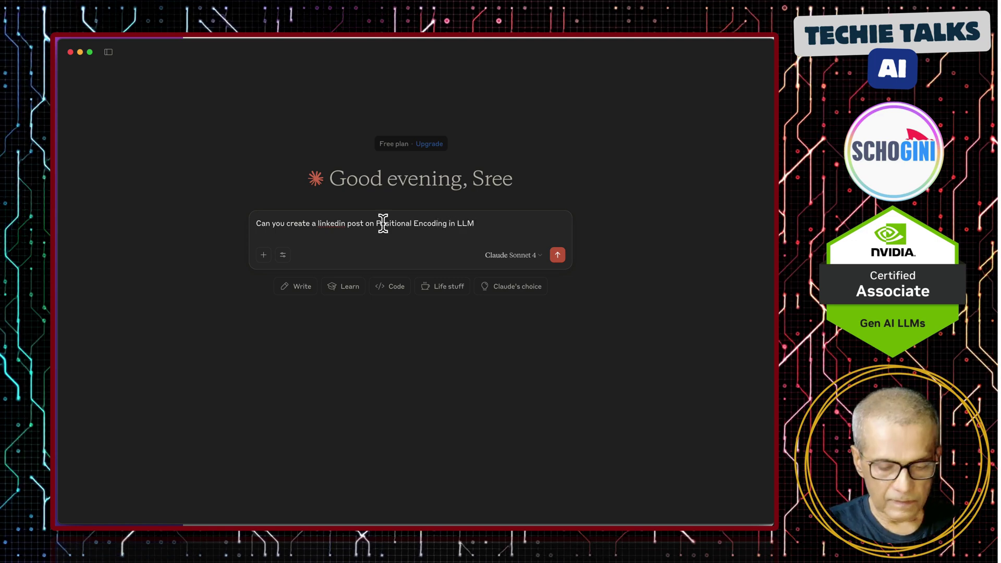
text( and )
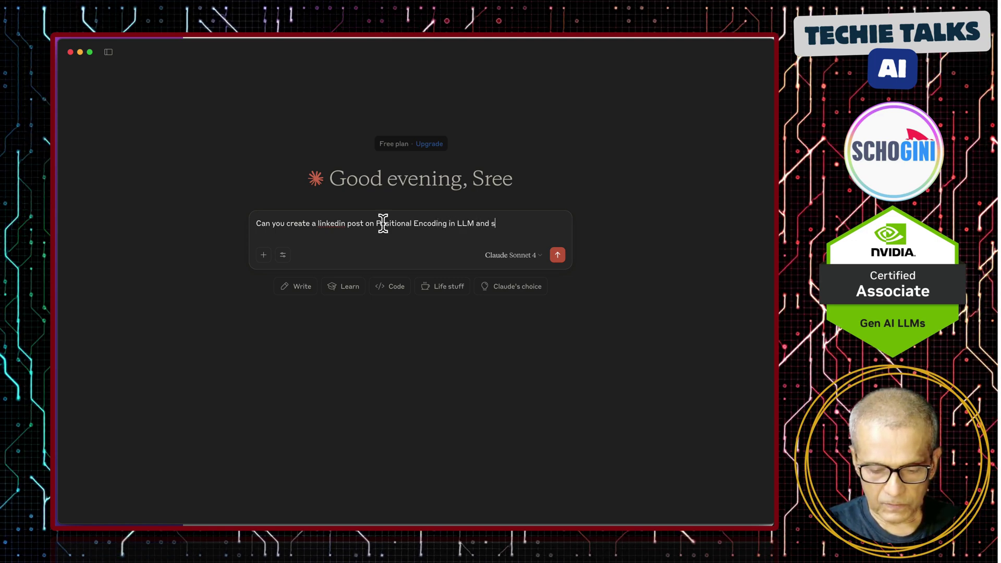
text(save to Go)
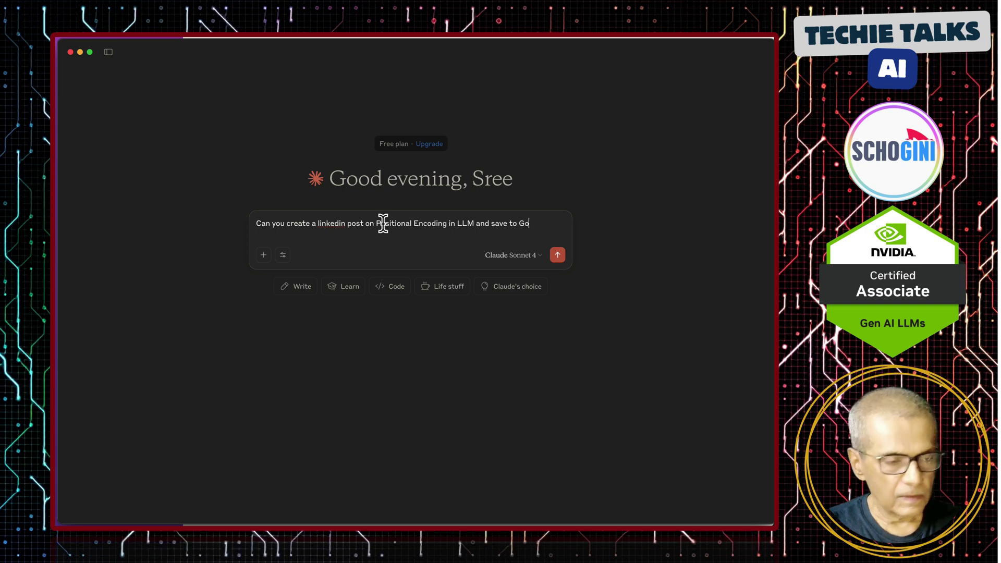
text(ogle Sheets)
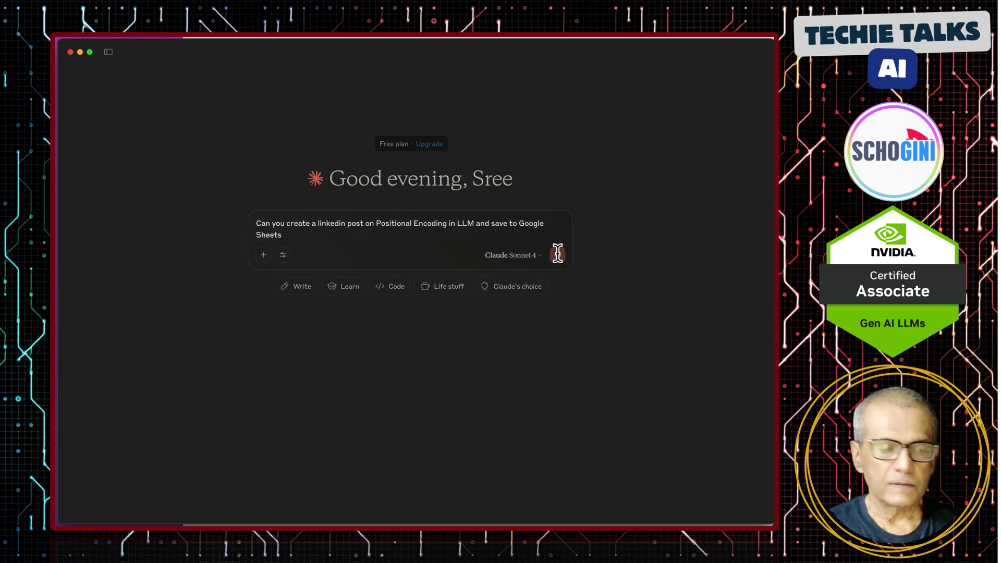
click(558, 253)
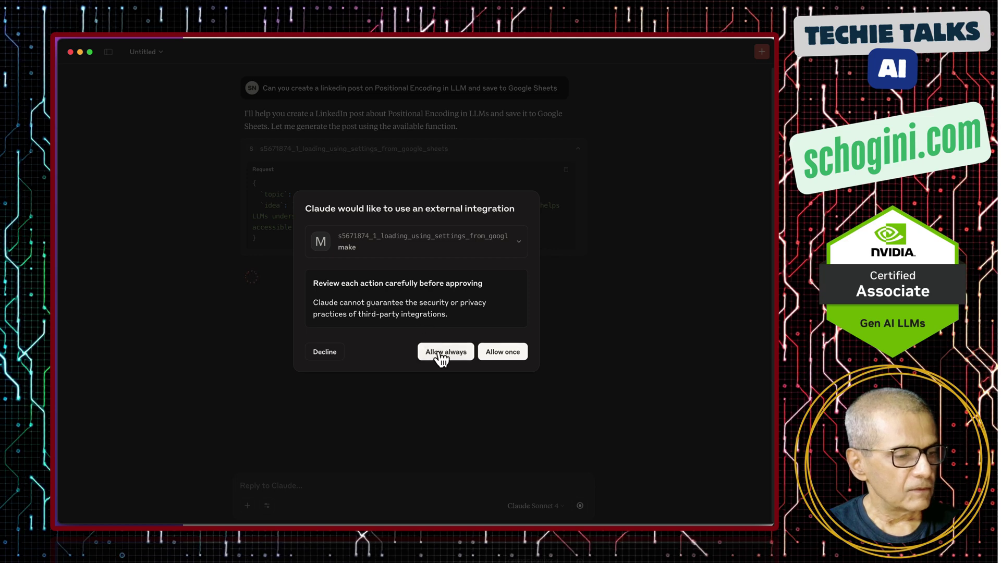
Step: Allow the Make integration so Claude generates the post and saves it to Row 13
click(502, 352)
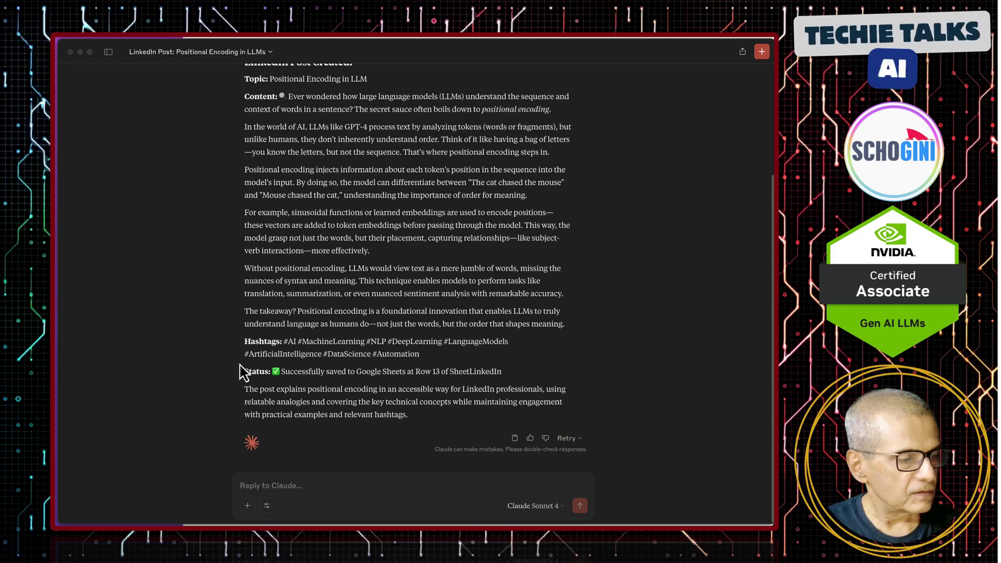
mouse_move(256, 371)
mouse_down()
mouse_move(516, 392)
mouse_move(485, 390)
mouse_up()
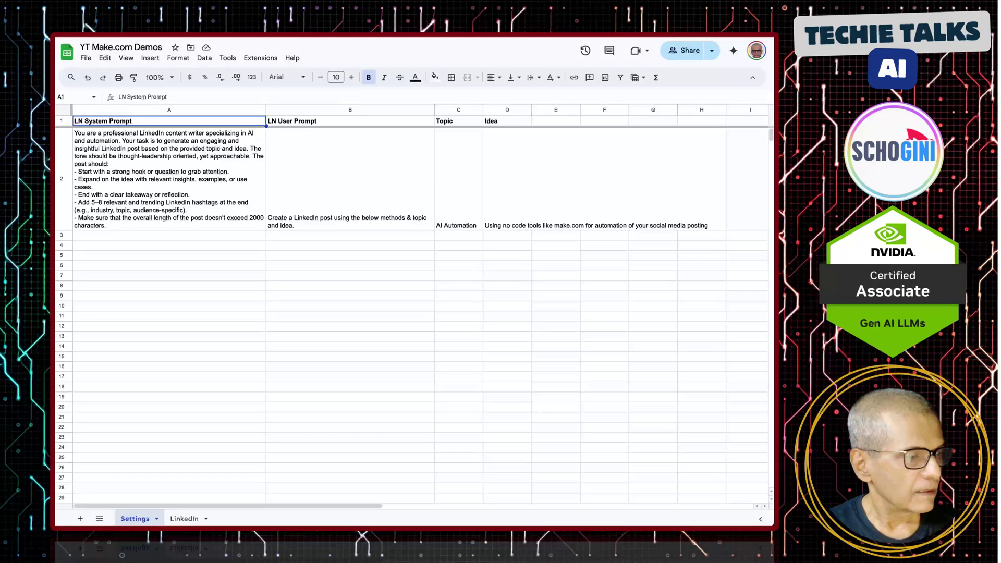
Step: Switch to the LinkedIn sheet and select cell D13 beside the PENDING positional encoding post
click(188, 520)
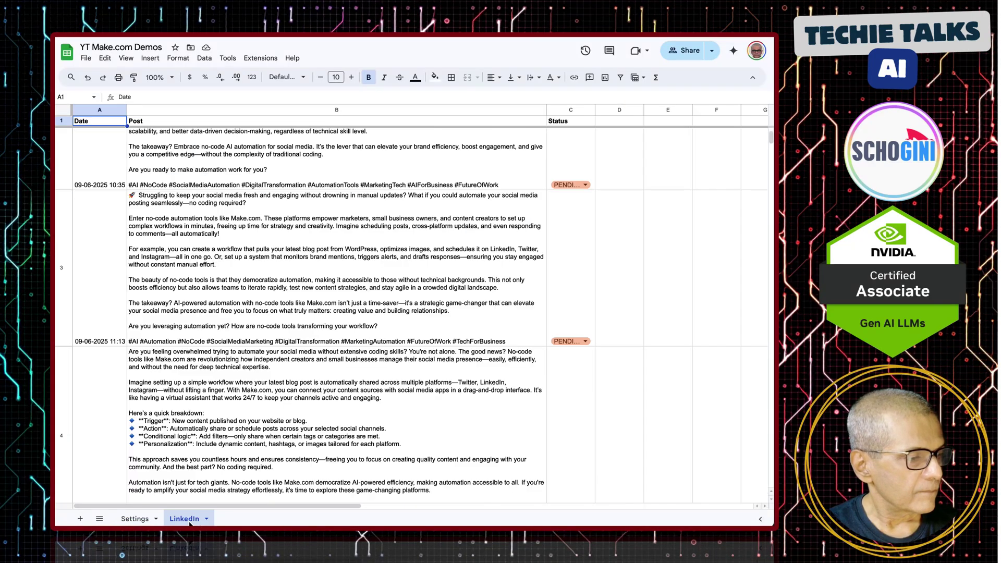
scroll(221, 370, down, 6)
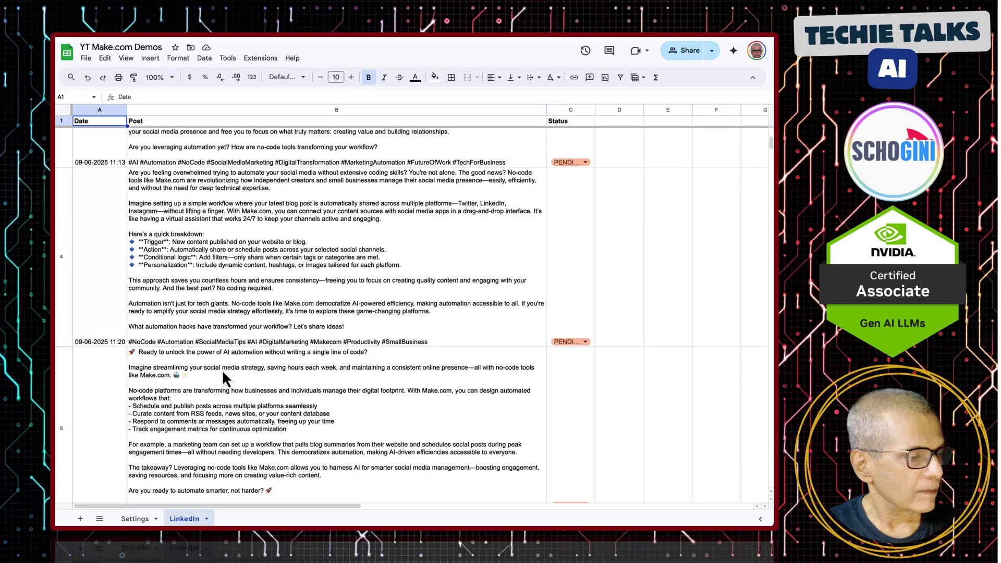
scroll(223, 372, down, 10)
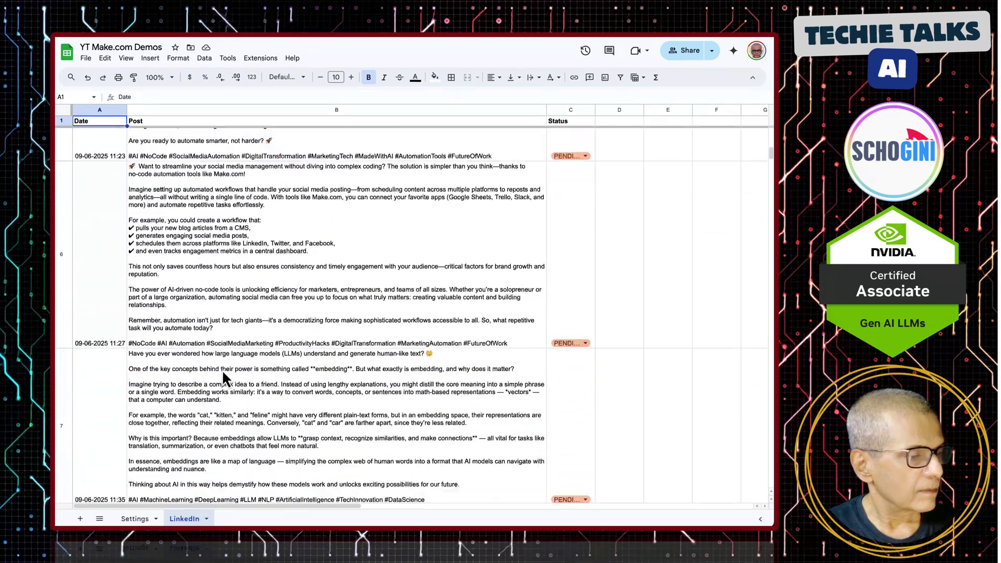
scroll(223, 377, down, 15)
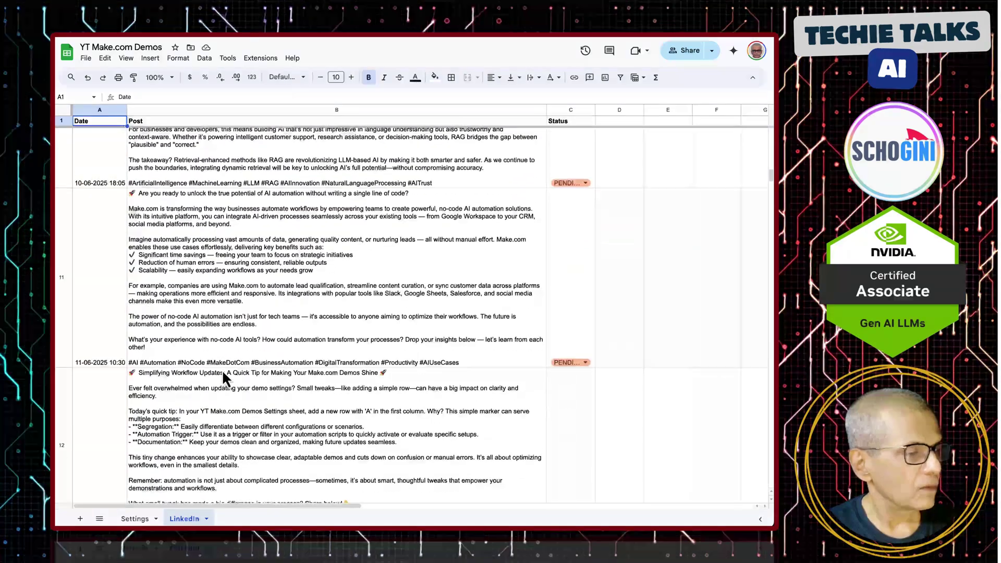
scroll(222, 369, down, 5)
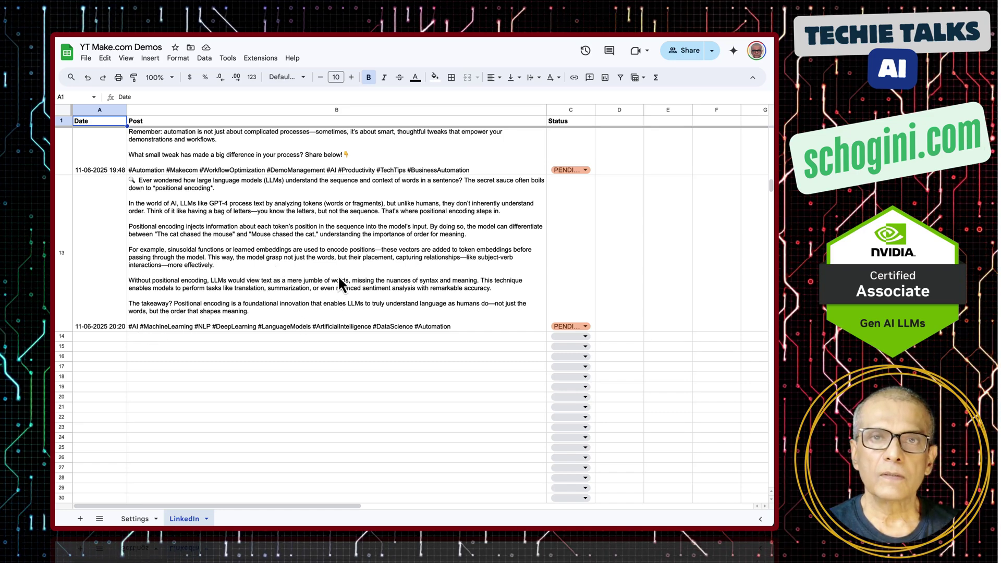
scroll(338, 275, up, 2)
click(620, 278)
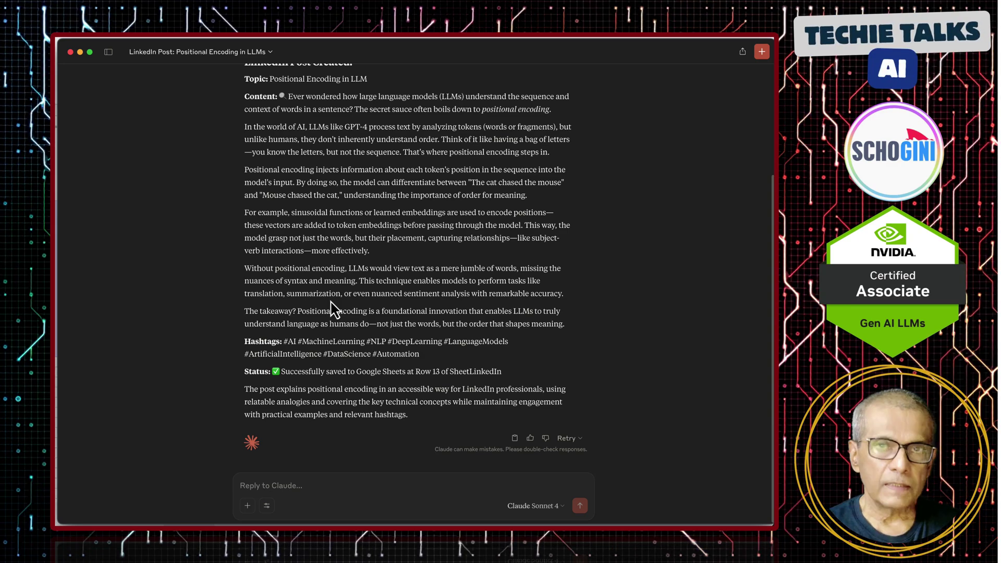
scroll(333, 310, up, 3)
scroll(401, 214, down, 3)
scroll(405, 210, up, 3)
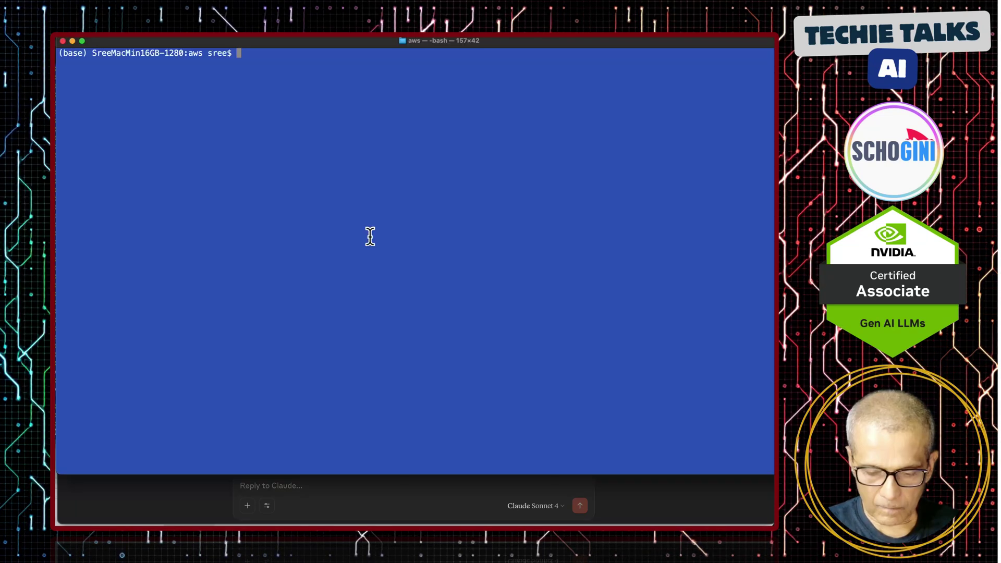
Step: Confirm Node.js v24.2.0 with node --version, then show Claude Desktop's Developer settings listing servers
text(node)
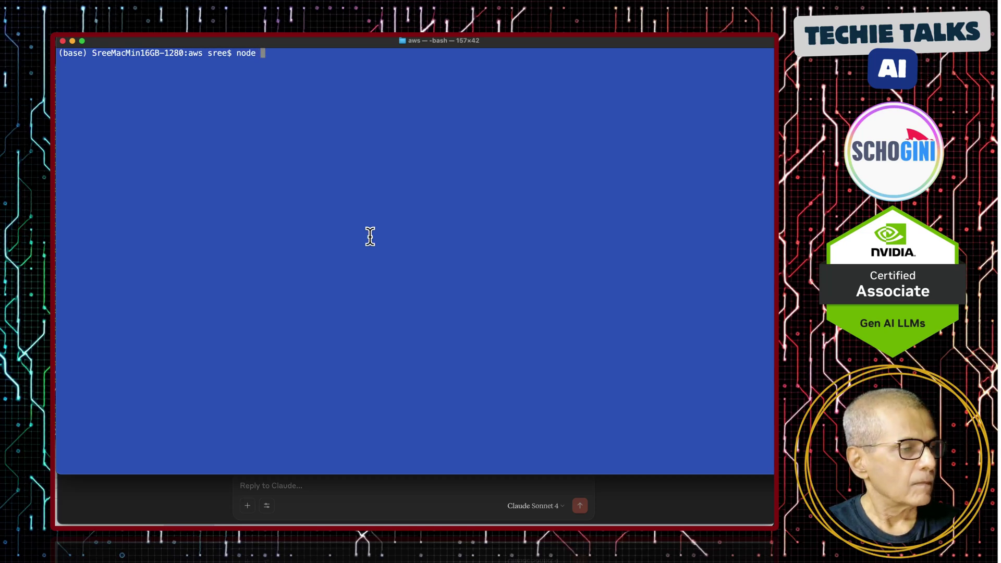
text( --version)
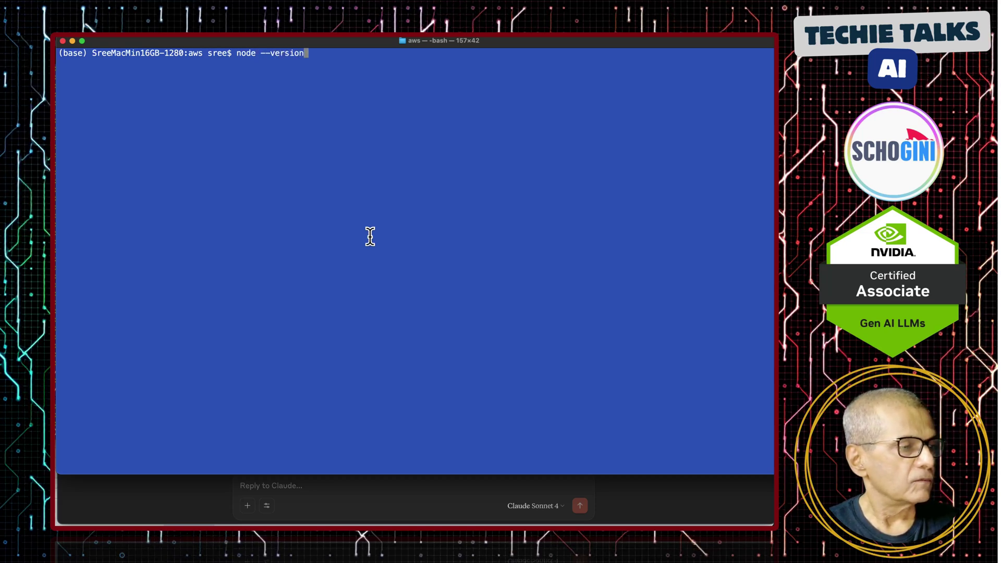
key(Return)
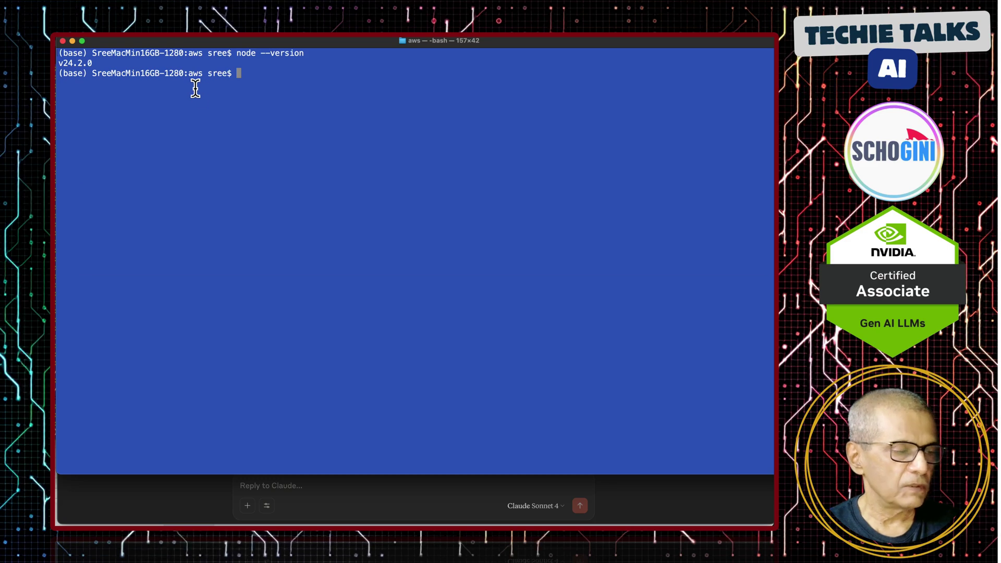
key(super+Tab)
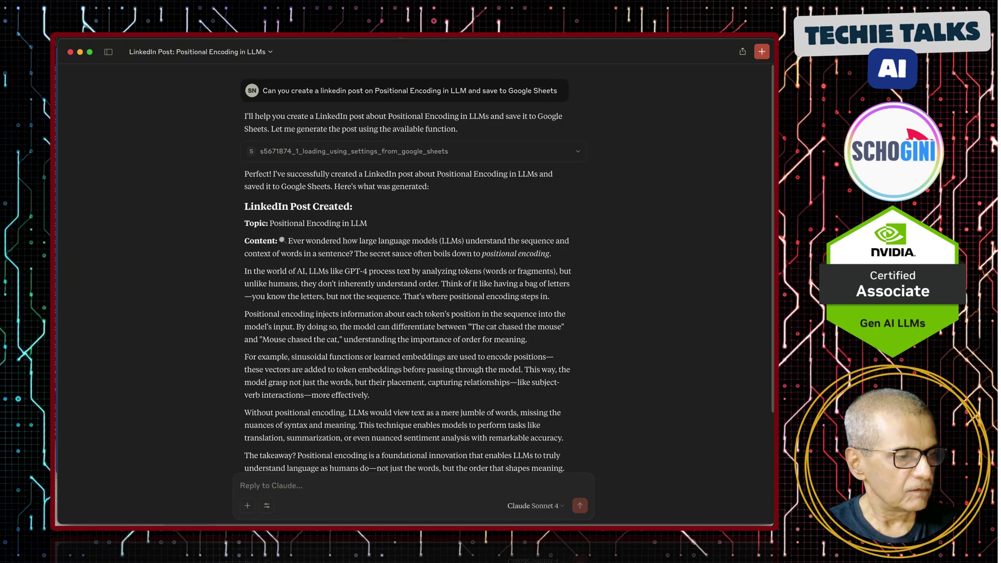
key(super+comma)
click(205, 144)
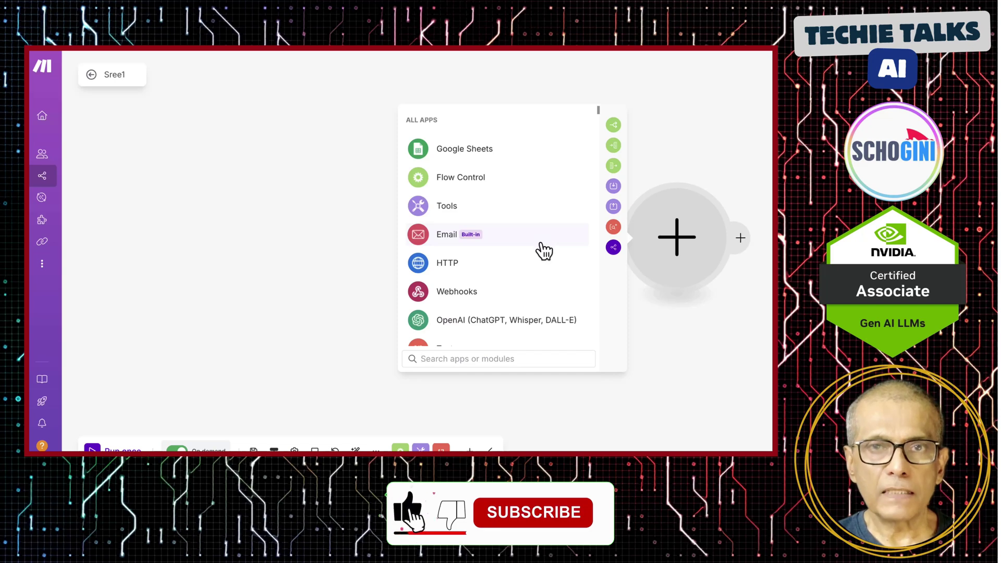
Step: Browse the ALL APPS list, then search 'sch' to list Schogini and Schogini AI Wizard
scroll(544, 250, down, 1)
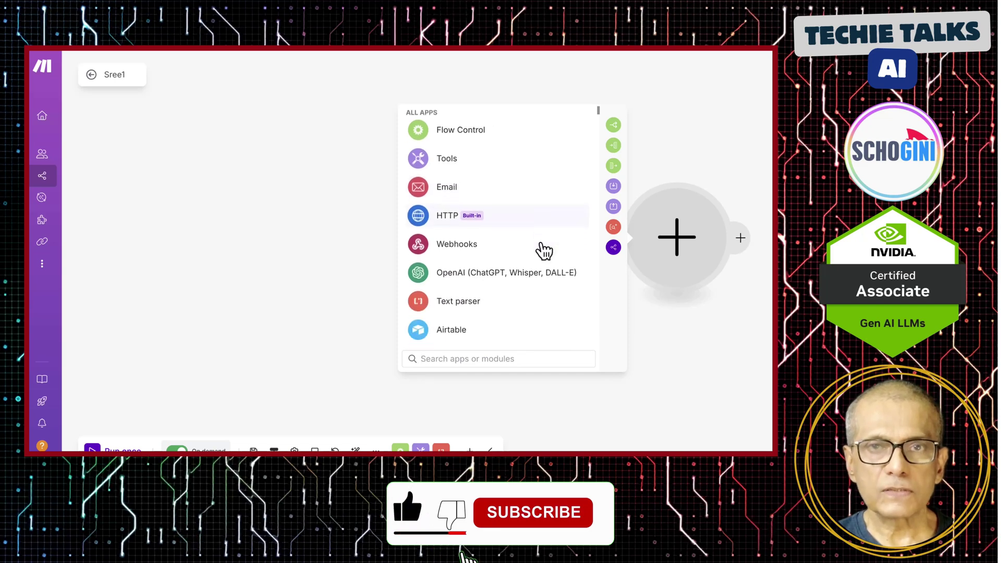
scroll(544, 250, down, 16)
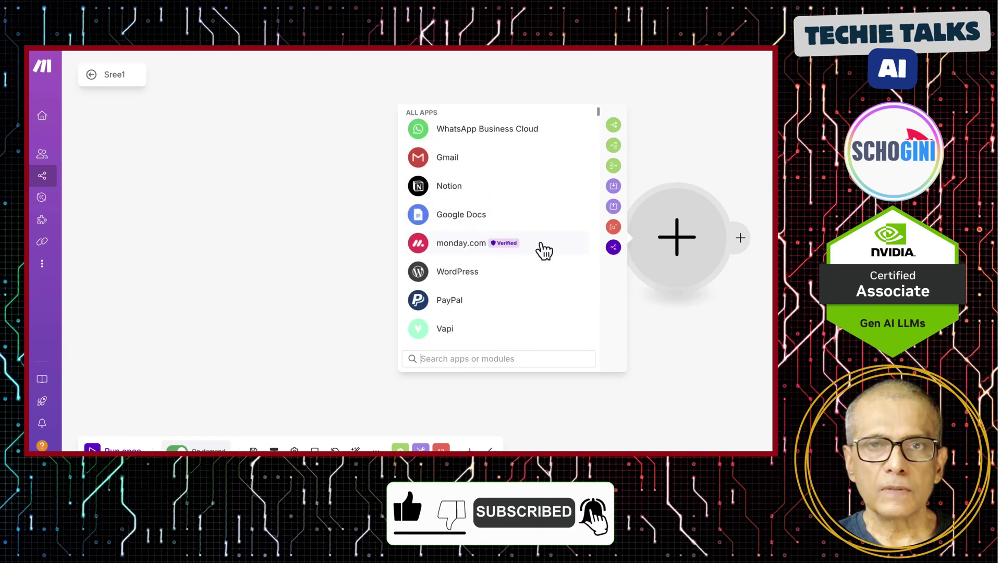
scroll(544, 251, down, 5)
scroll(544, 250, down, 15)
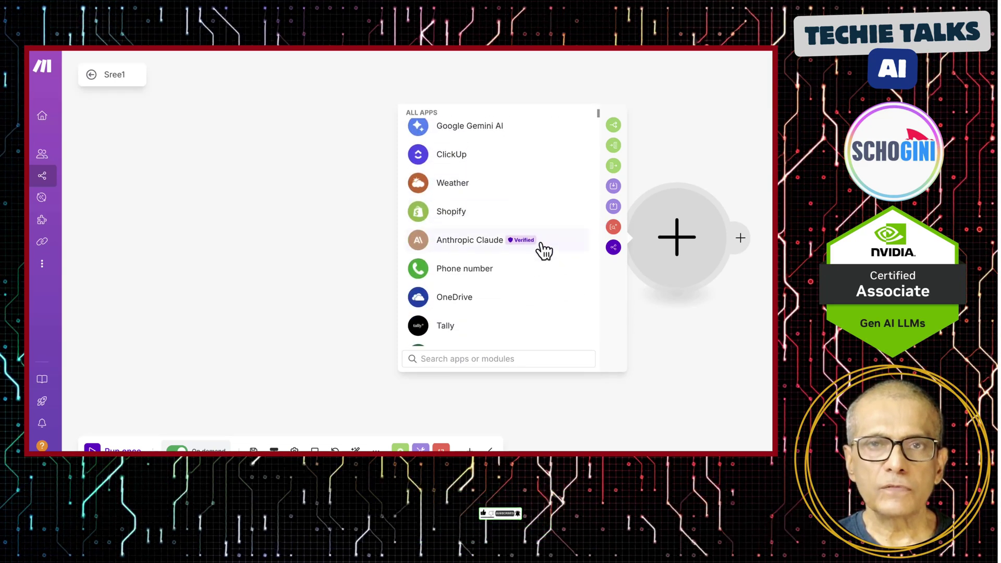
scroll(544, 251, down, 15)
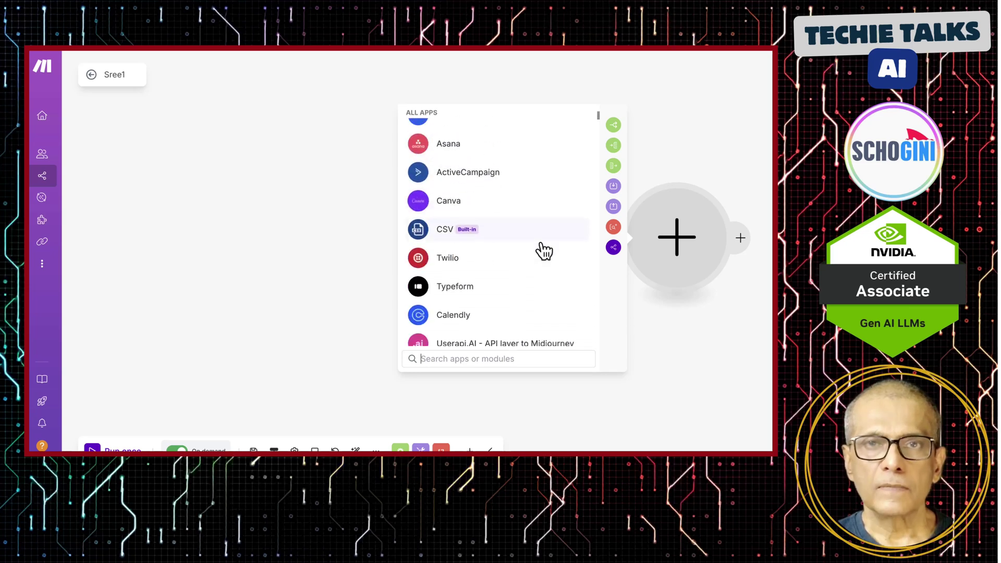
scroll(544, 251, down, 12)
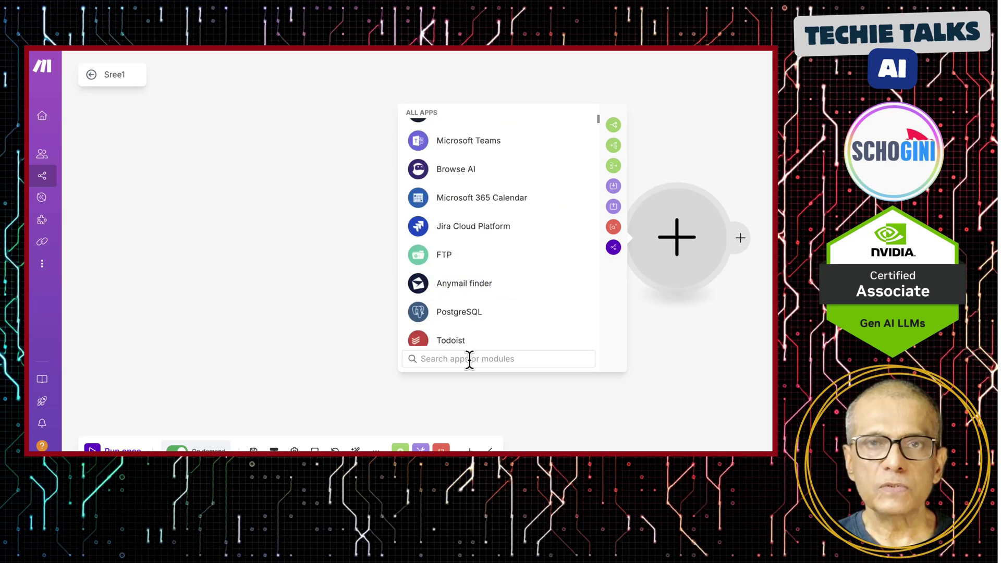
text(ch)
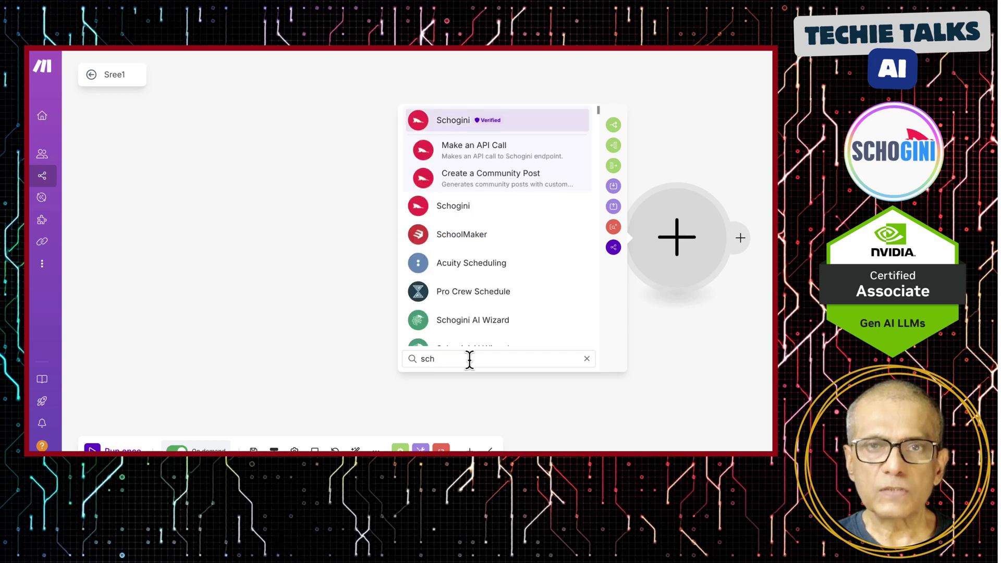